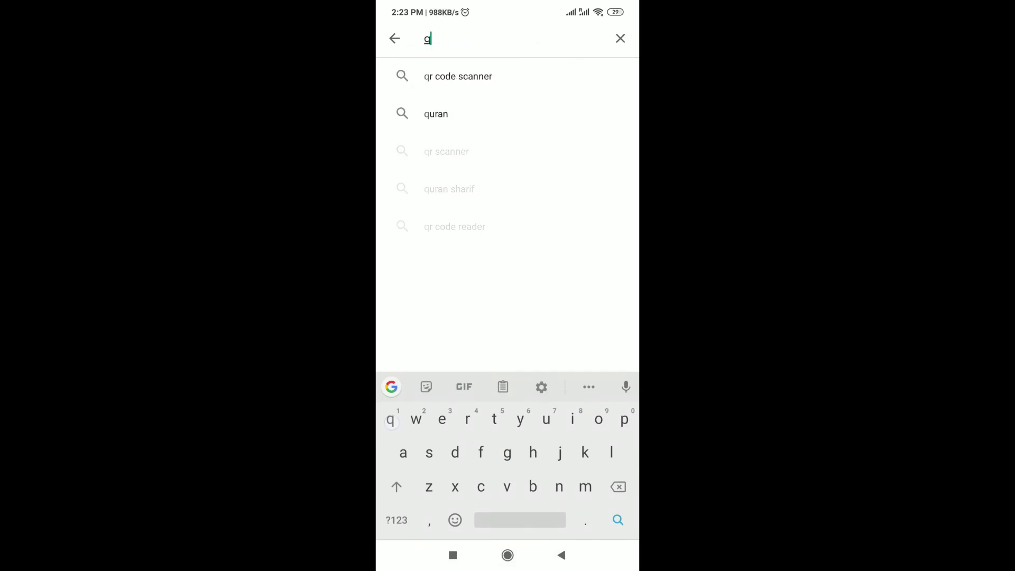
pyautogui.write('pyth')
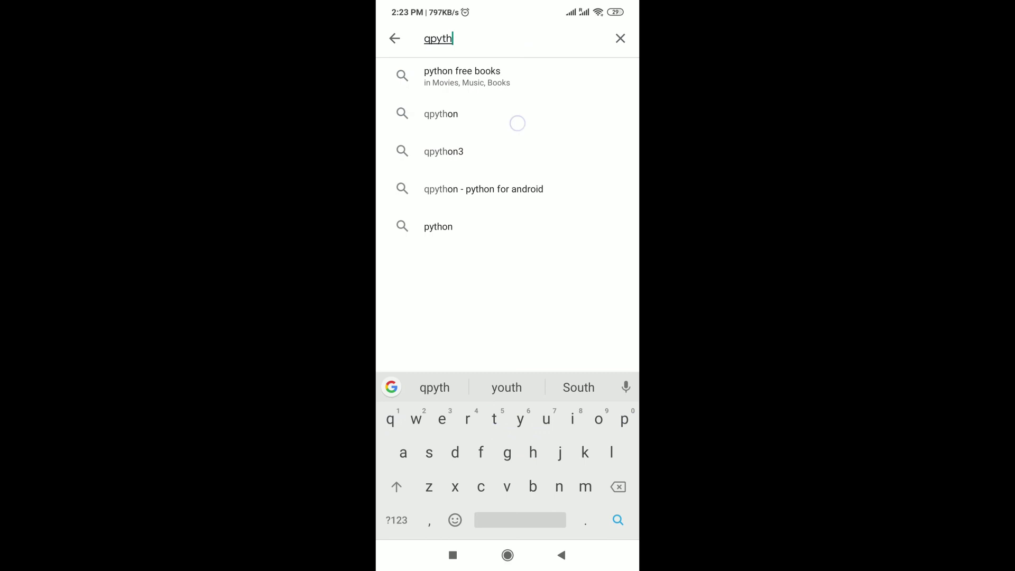
# Step: Find QPython 3L in the Play Store search results and start installing it
pyautogui.click(519, 123)
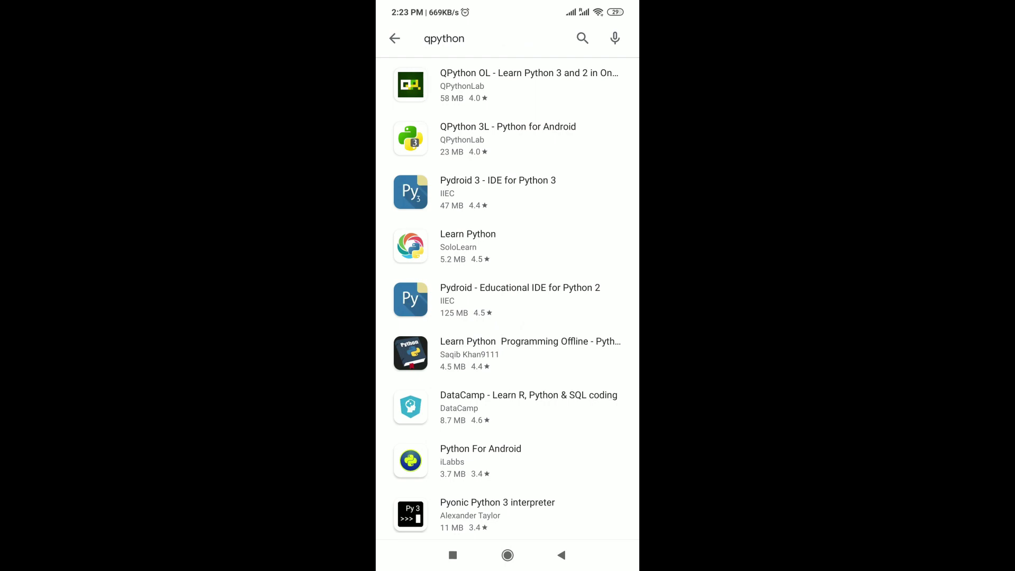
pyautogui.click(507, 139)
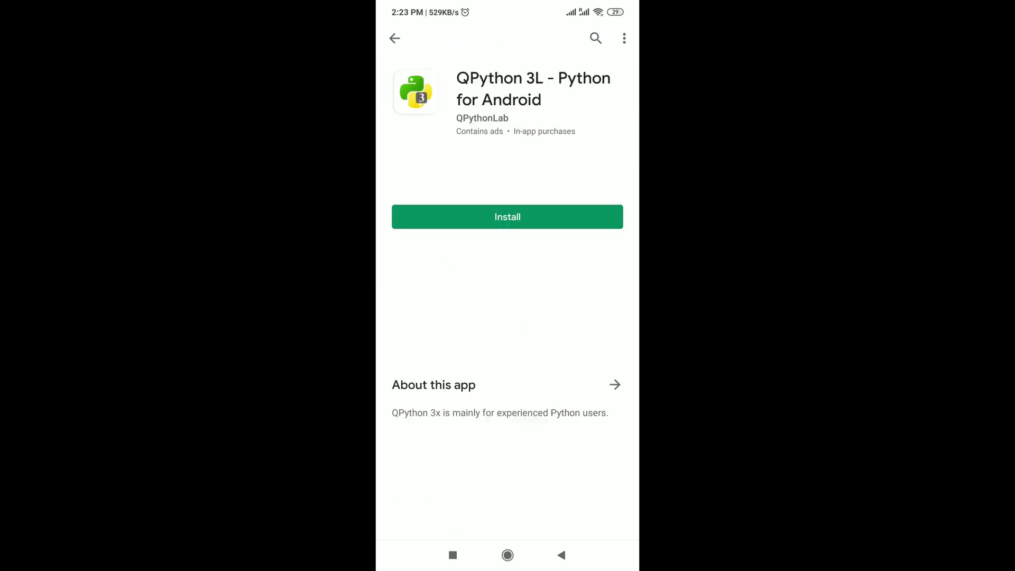
pyautogui.click(560, 220)
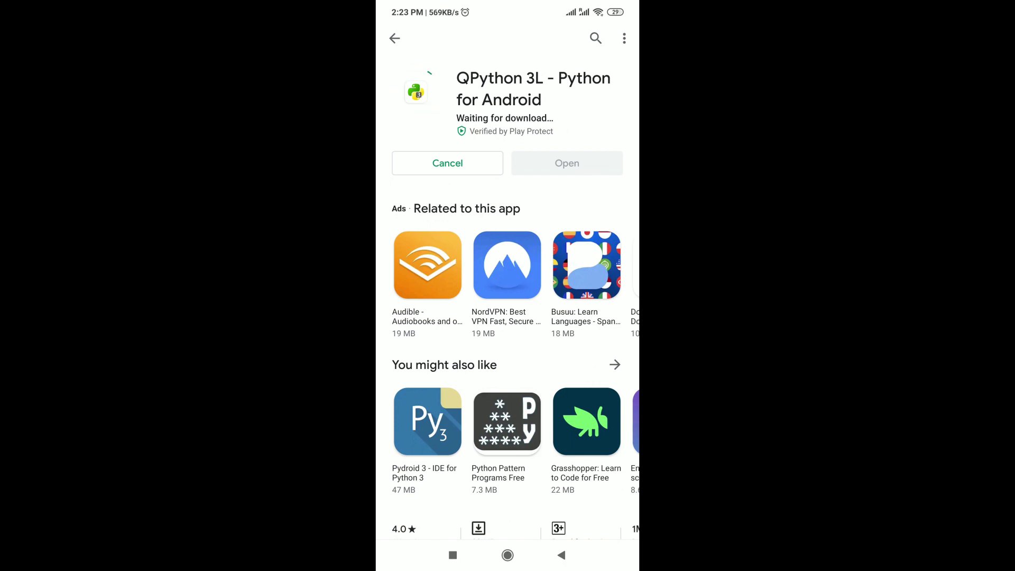
pyautogui.scroll(-5, 508, 317)
pyautogui.scroll(-5, 508, 318)
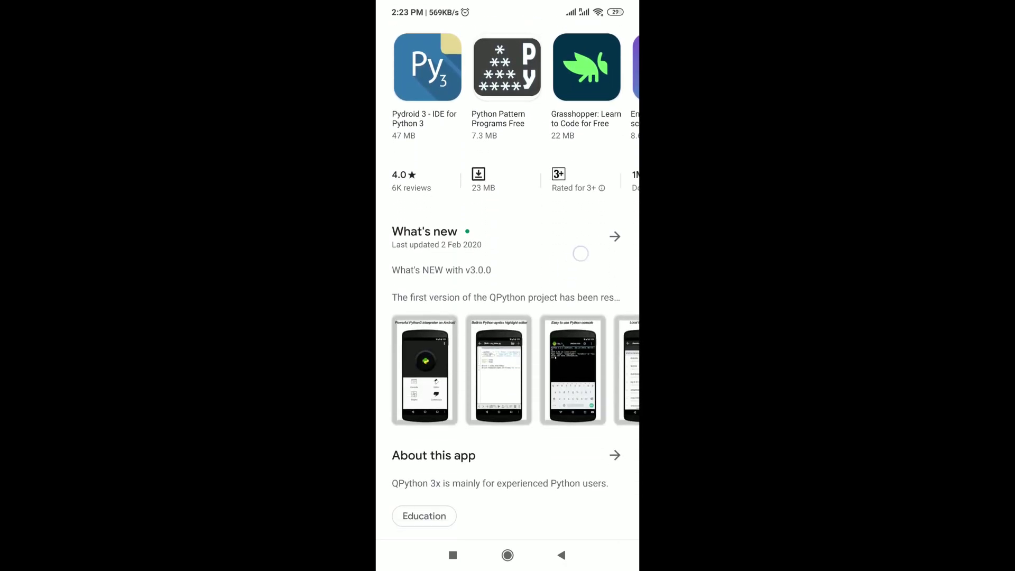
pyautogui.scroll(-5, 508, 318)
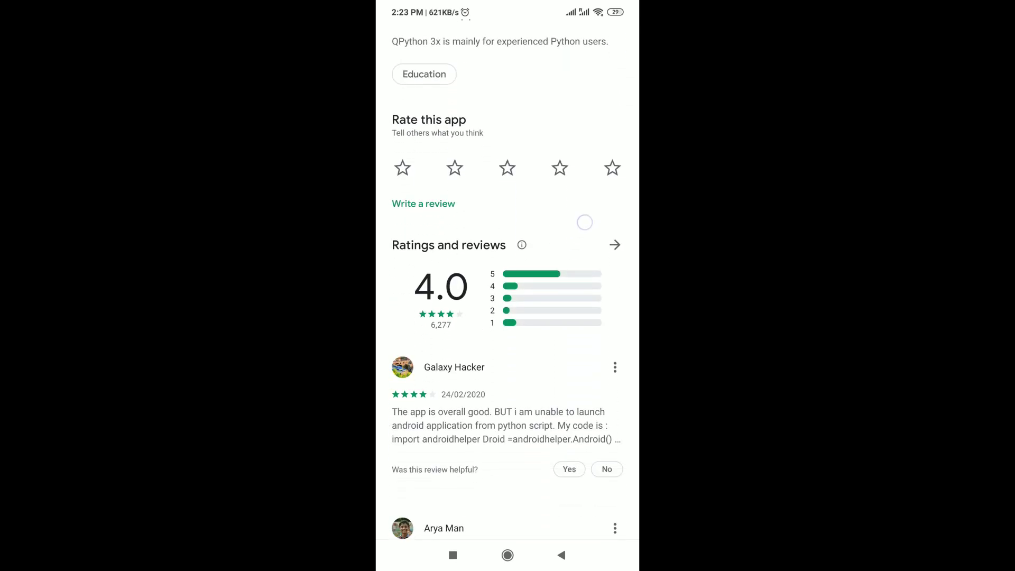
pyautogui.scroll(-2, 508, 318)
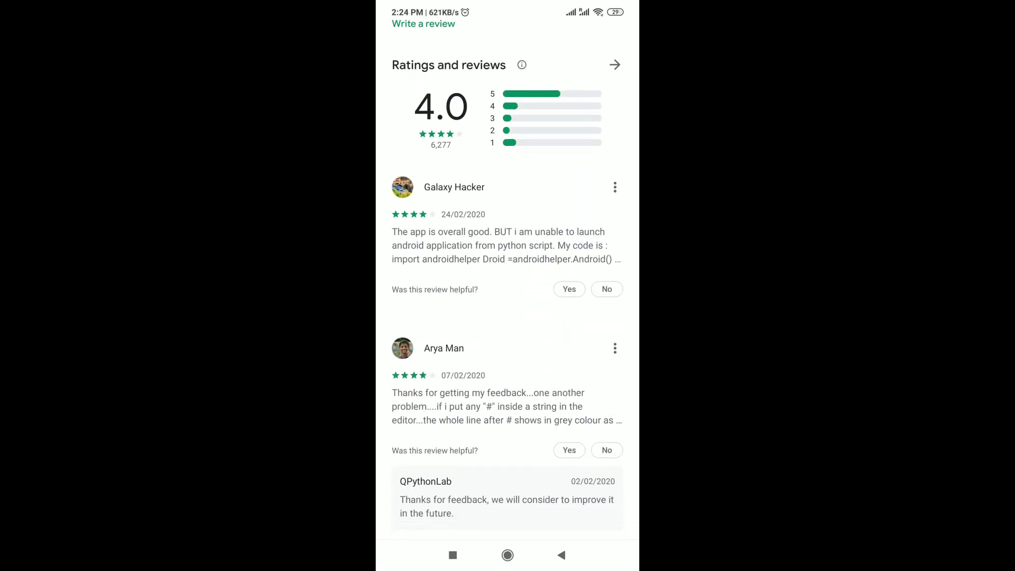
pyautogui.scroll(-3, 509, 318)
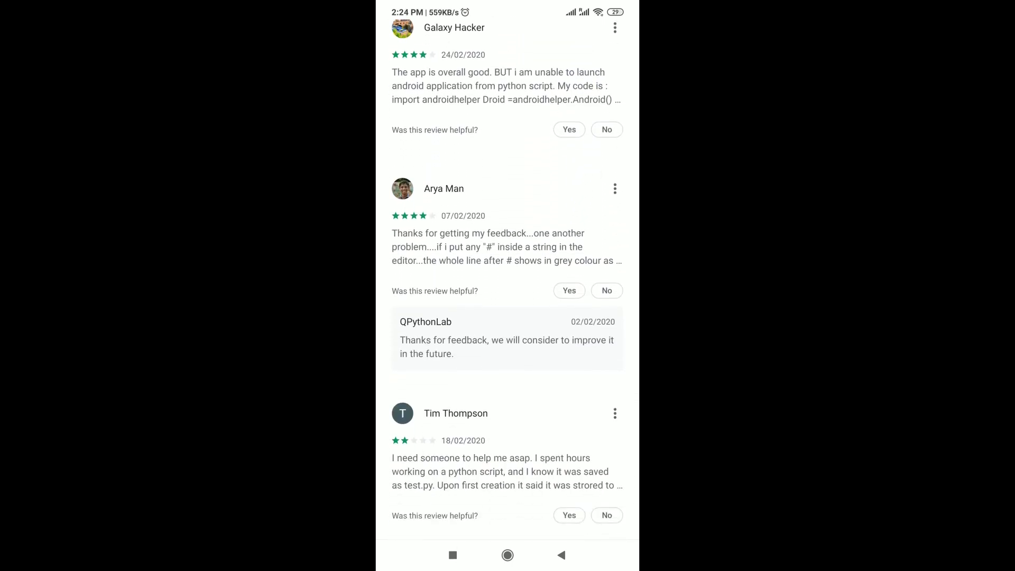
pyautogui.scroll(-2, 508, 317)
pyautogui.scroll(10, 508, 317)
pyautogui.scroll(10, 507, 317)
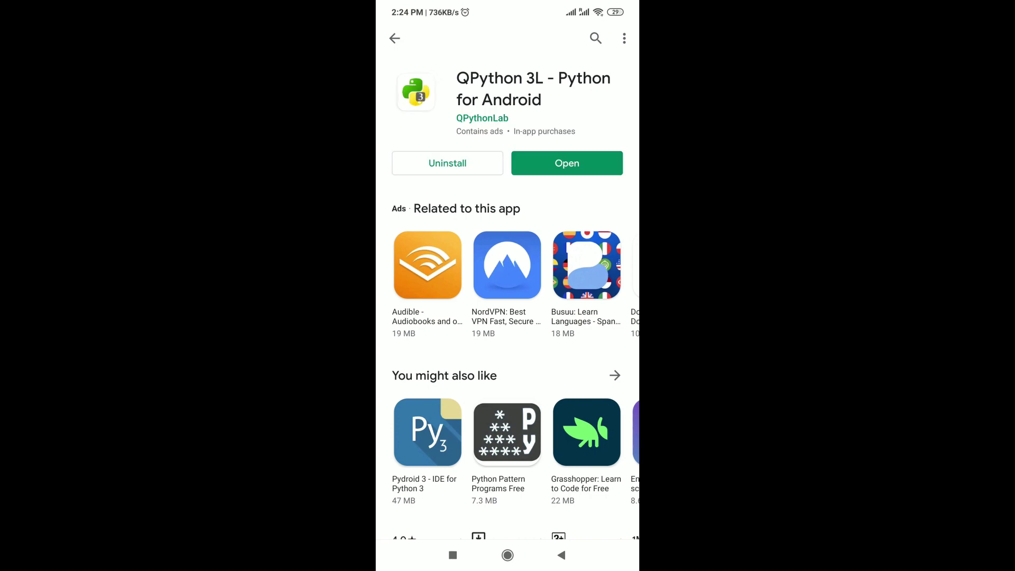
# Step: Launch QPython 3L, skip the security scan and allow access to photos and files
pyautogui.click(566, 162)
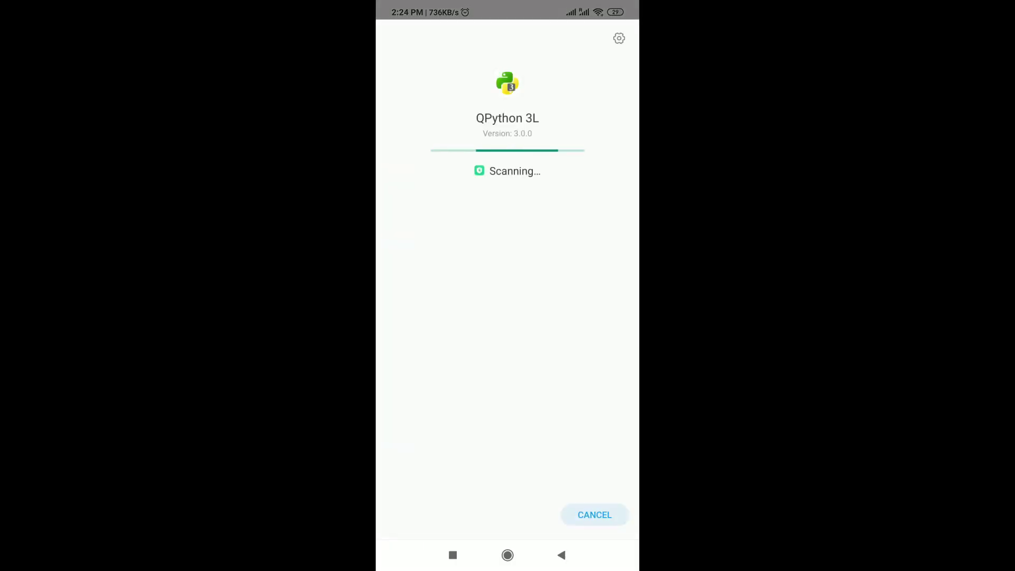
pyautogui.click(595, 515)
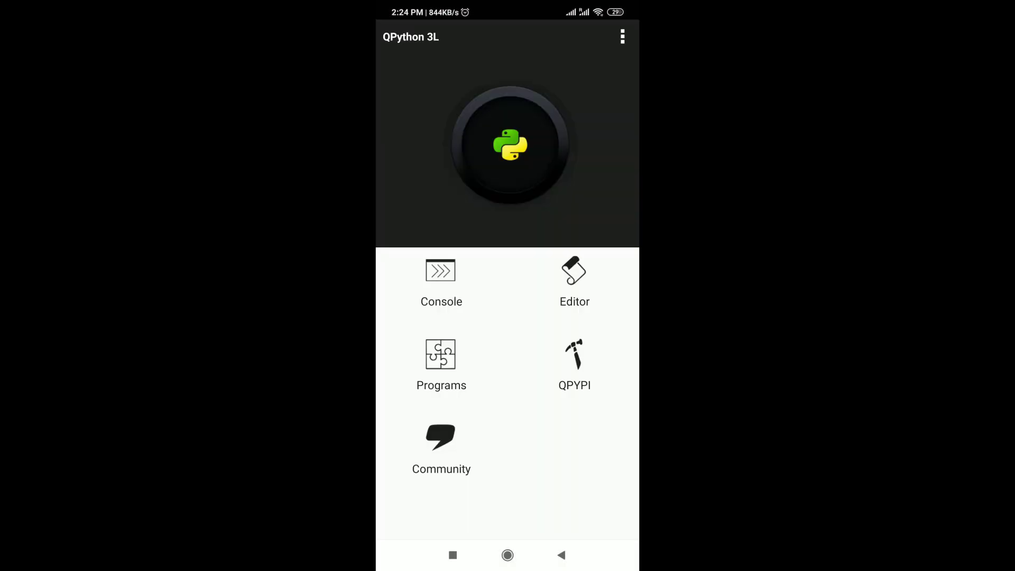
pyautogui.click(573, 320)
# Step: Run print("hello world") in the Python console so it outputs hello world
pyautogui.click(441, 280)
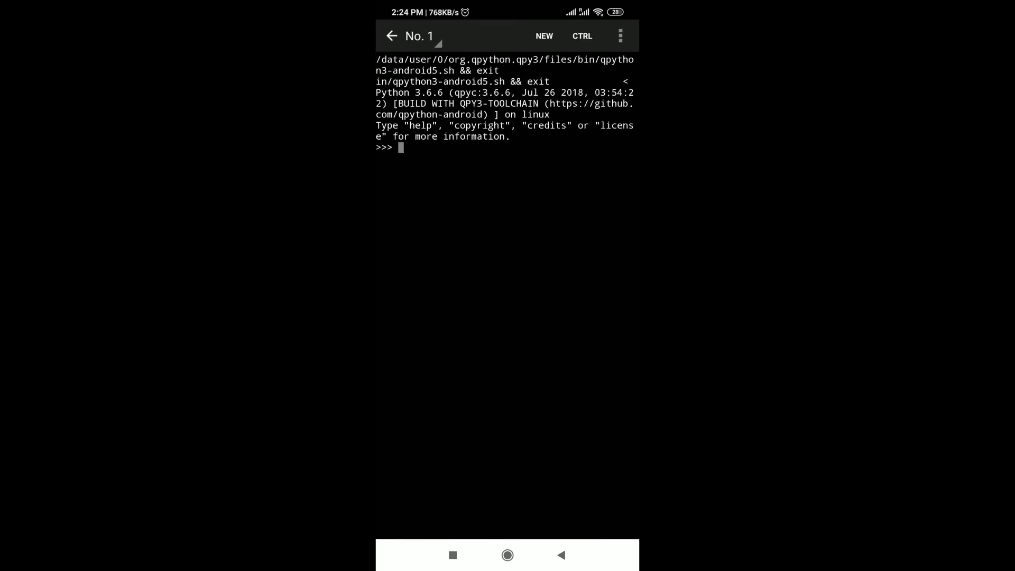
pyautogui.click(565, 154)
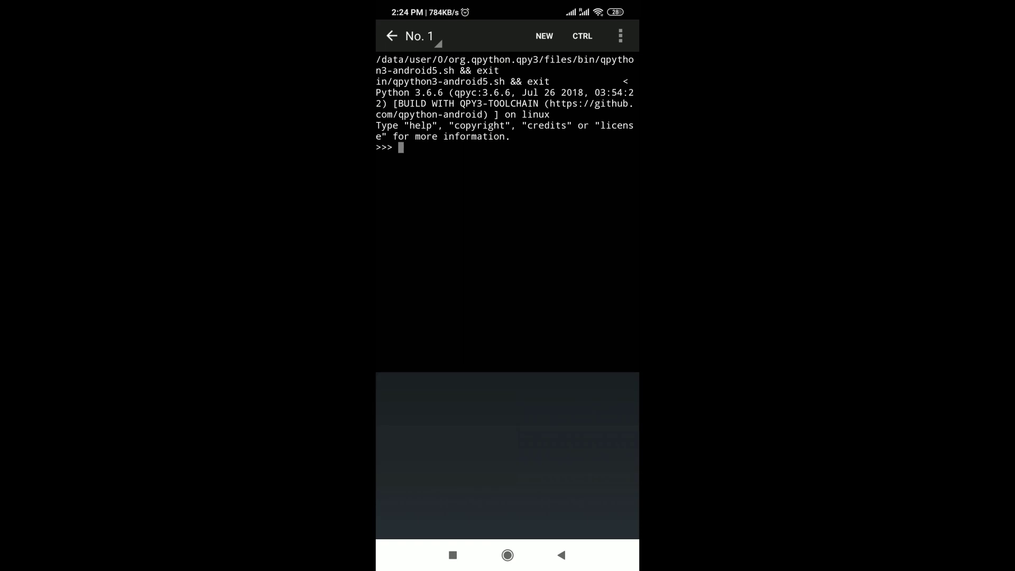
pyautogui.write('pr')
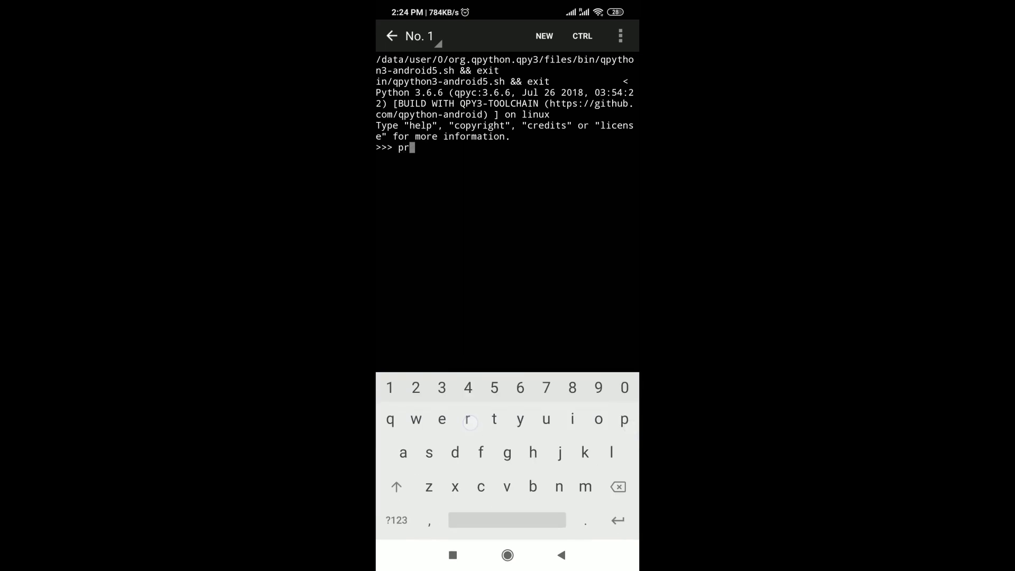
pyautogui.write('int')
pyautogui.click(396, 520)
pyautogui.write('(')
pyautogui.click(397, 519)
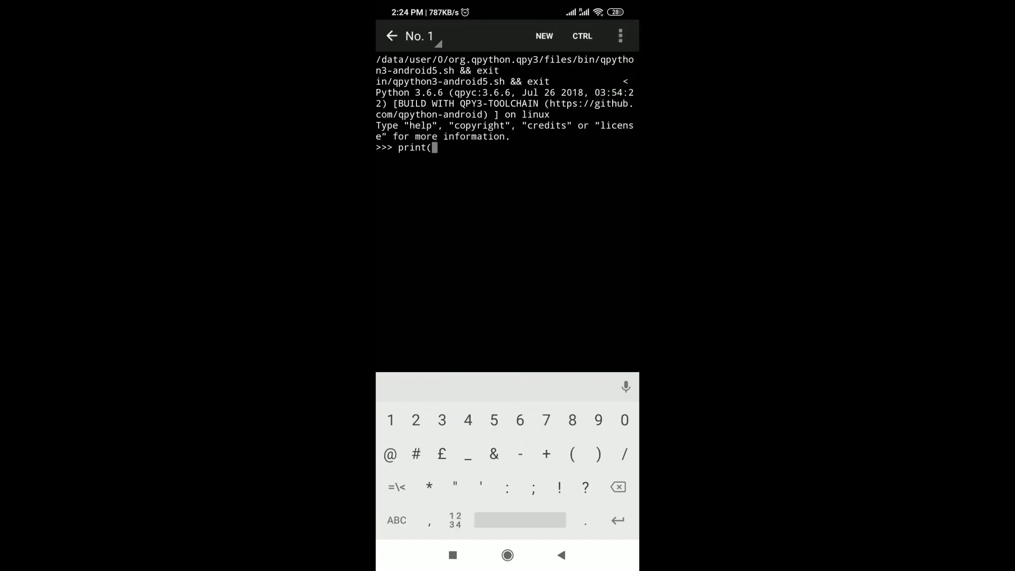
pyautogui.write('"')
pyautogui.click(397, 520)
pyautogui.write('h')
pyautogui.write('e')
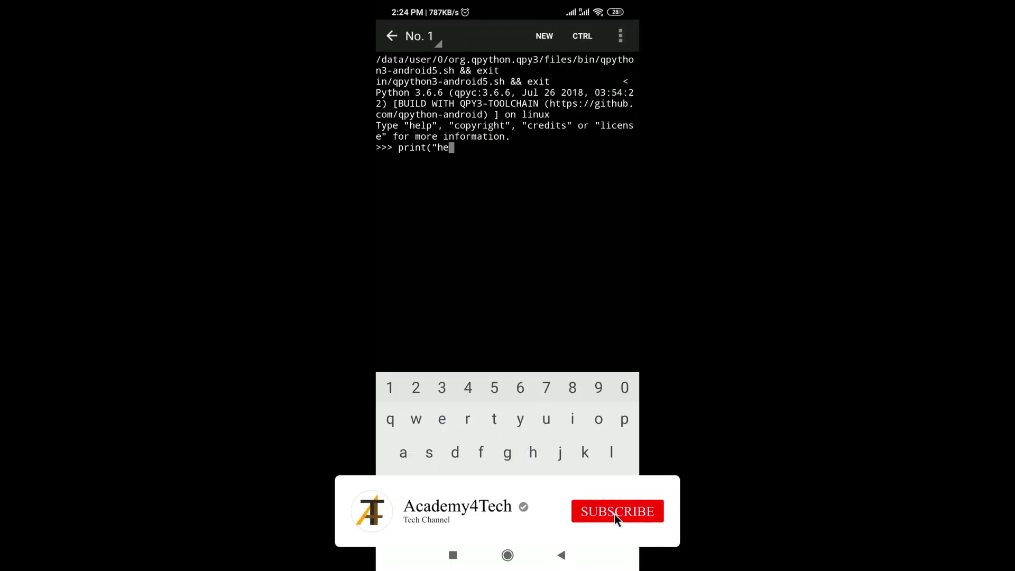
pyautogui.write('llow')
pyautogui.press('BackSpace')
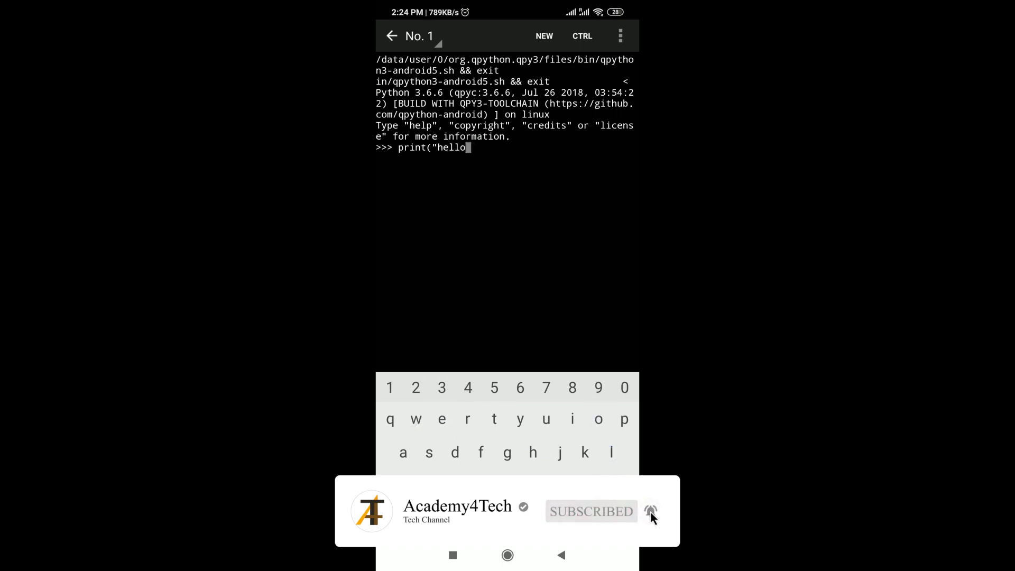
pyautogui.write(' wor')
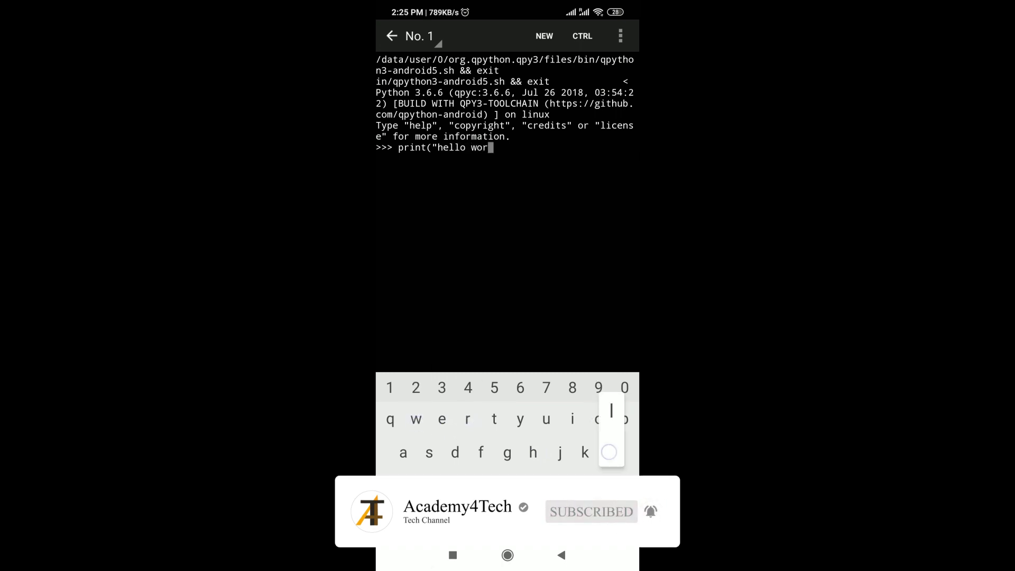
pyautogui.write('ld')
pyautogui.click(396, 520)
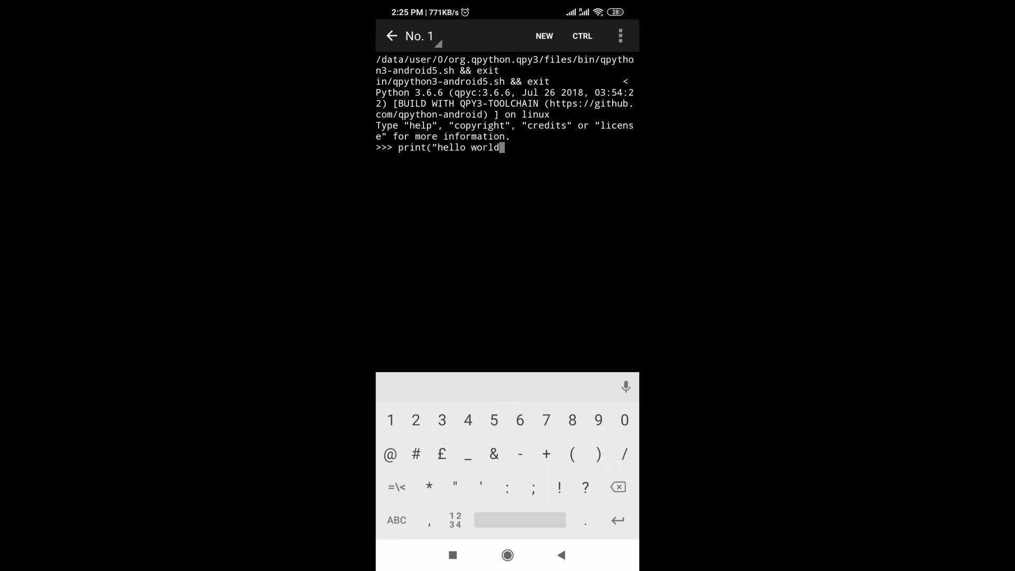
pyautogui.write('")')
pyautogui.press('Return')
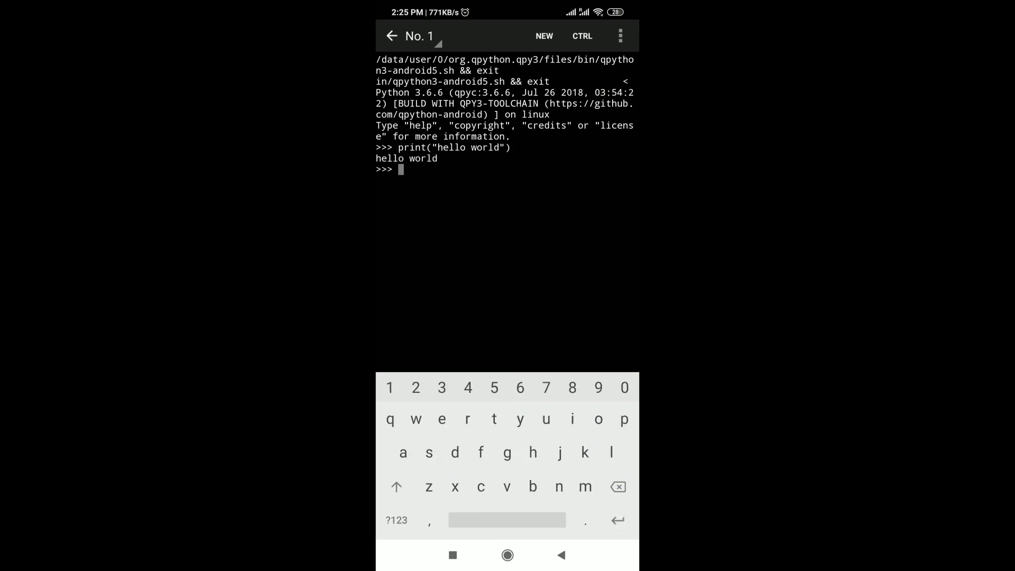
pyautogui.click(561, 555)
# Step: Close the console without background running and start the editor's file browser
pyautogui.click(562, 554)
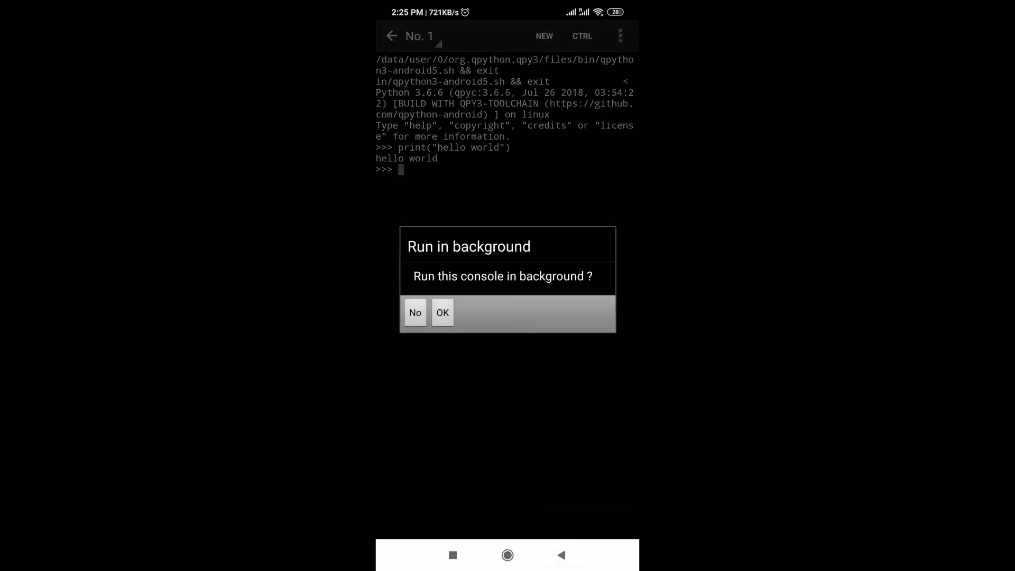
pyautogui.click(416, 313)
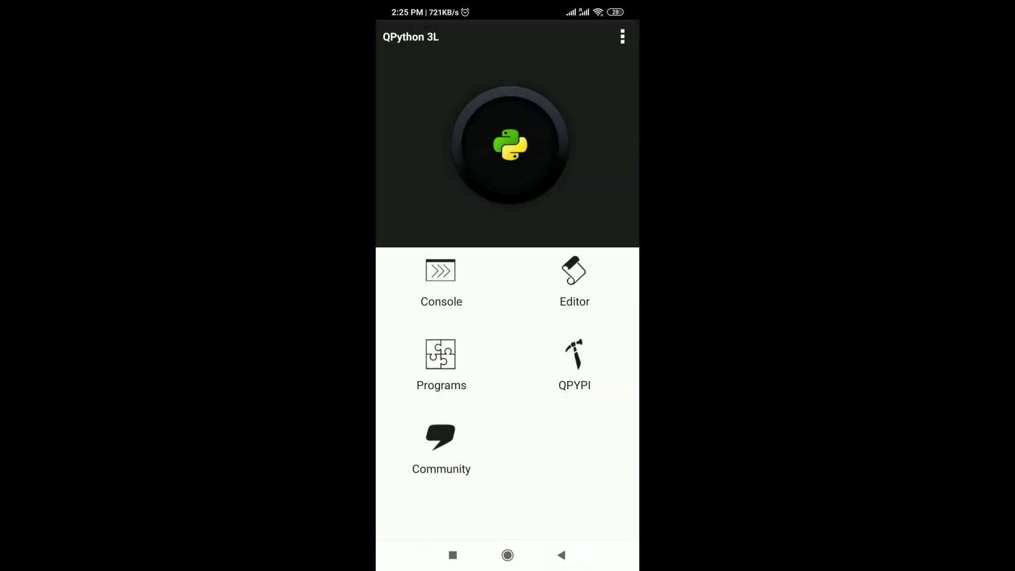
pyautogui.click(574, 283)
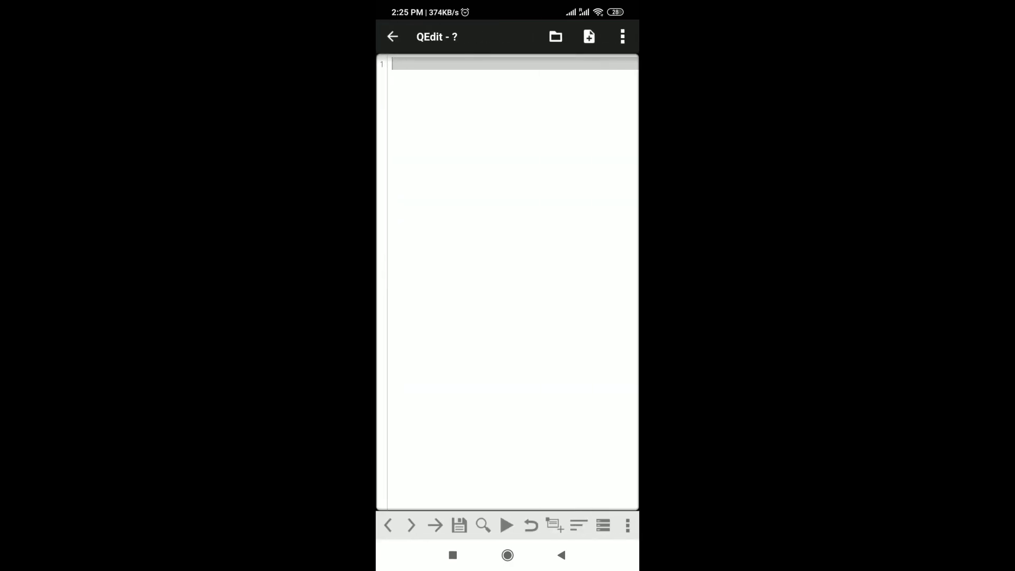
pyautogui.click(556, 37)
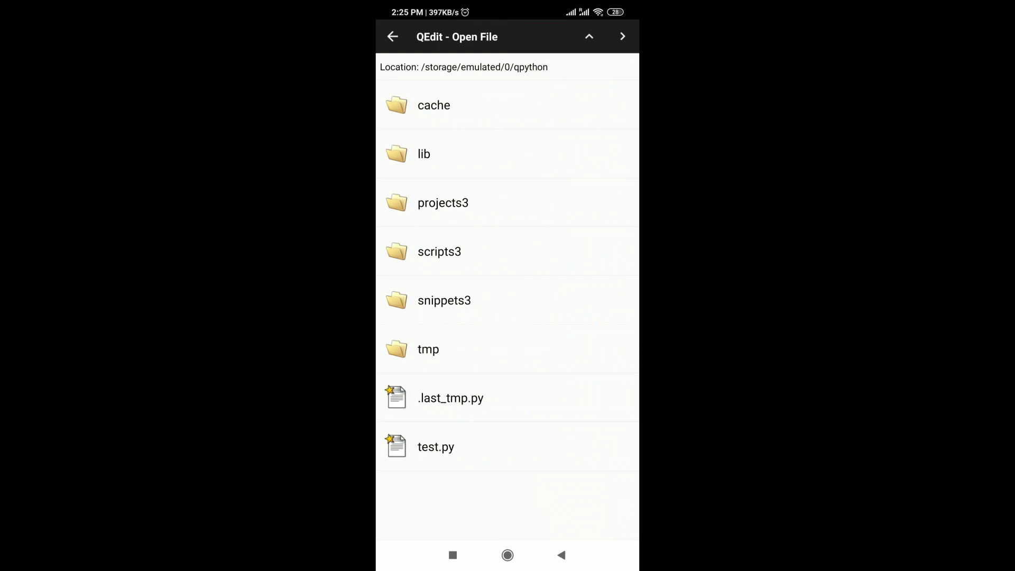
# Step: Load test.py into the editor, glance at display settings and return to the script
pyautogui.click(500, 447)
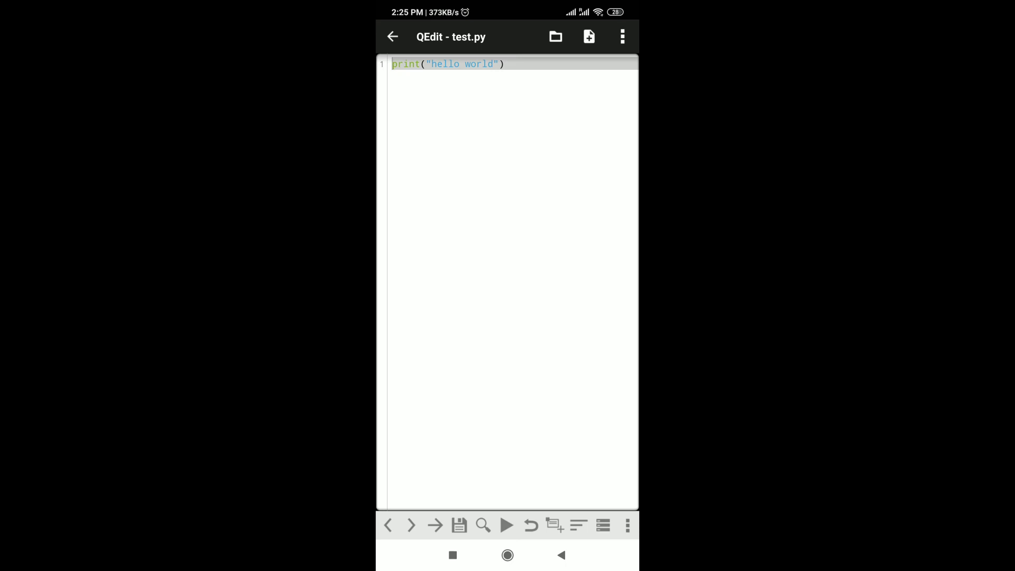
pyautogui.click(623, 37)
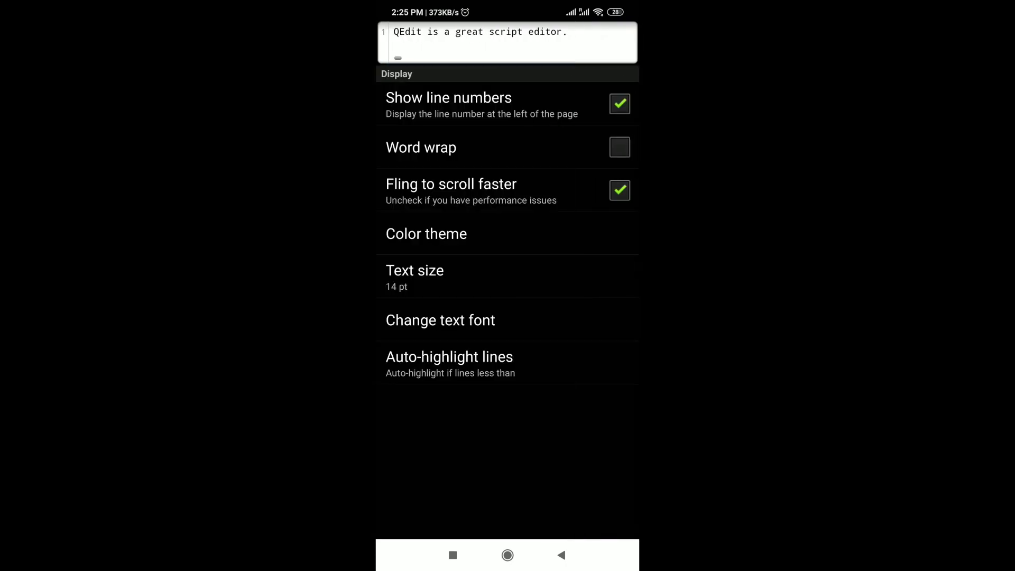
pyautogui.click(562, 555)
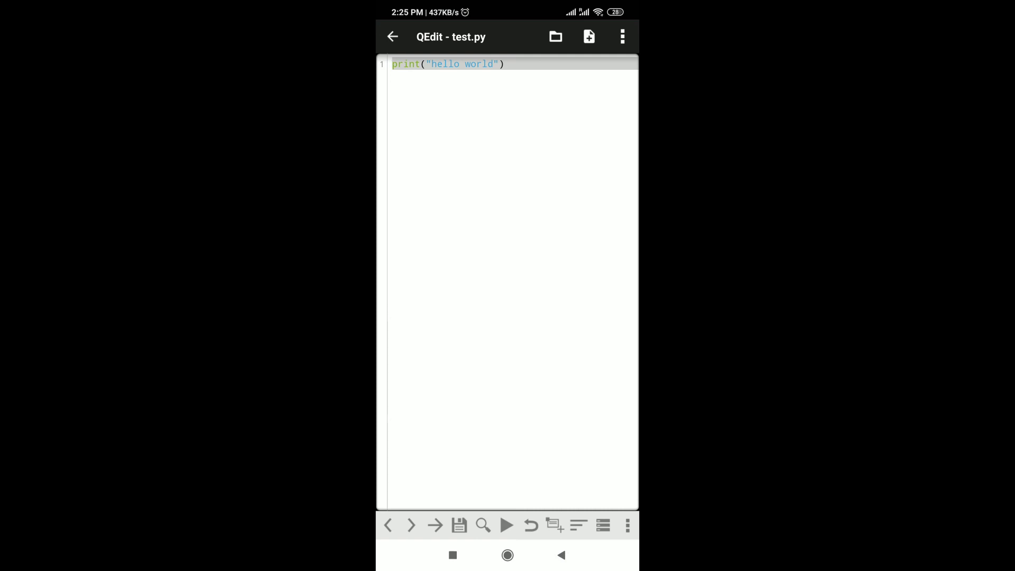
# Step: Run test.py to print hello world and briefly check the console's preferences
pyautogui.click(506, 524)
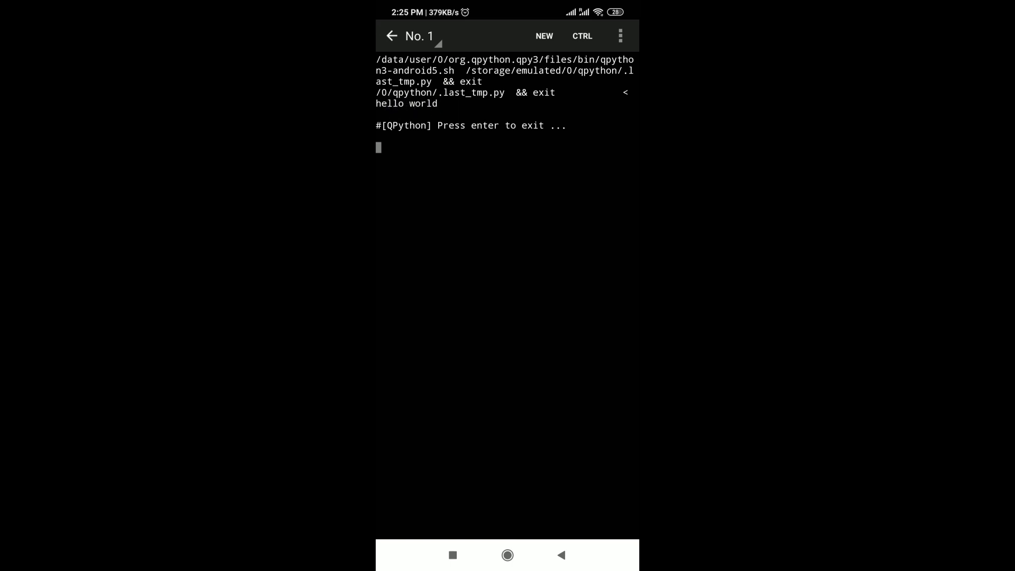
pyautogui.click(621, 36)
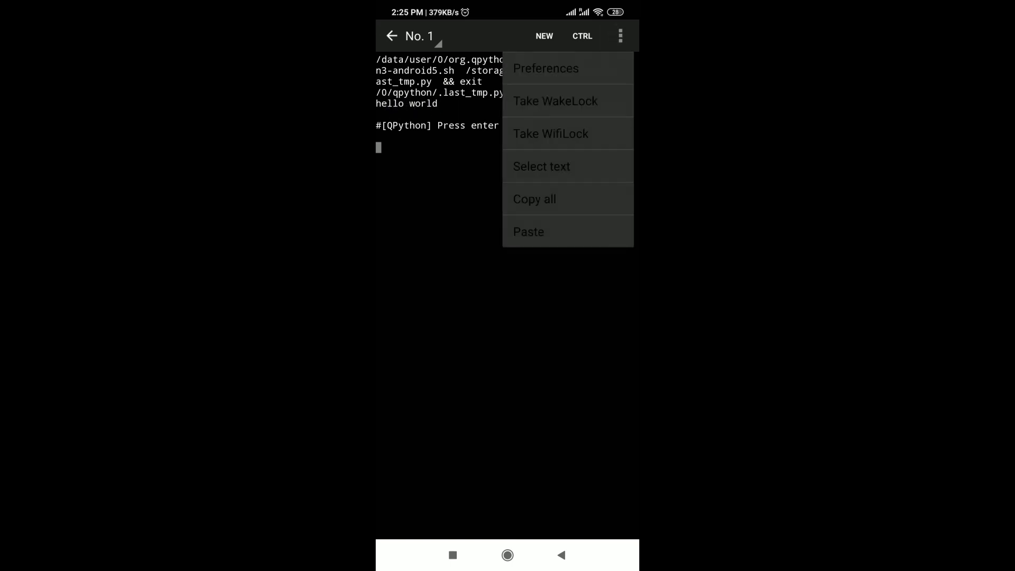
pyautogui.click(576, 321)
pyautogui.click(621, 36)
pyautogui.click(555, 60)
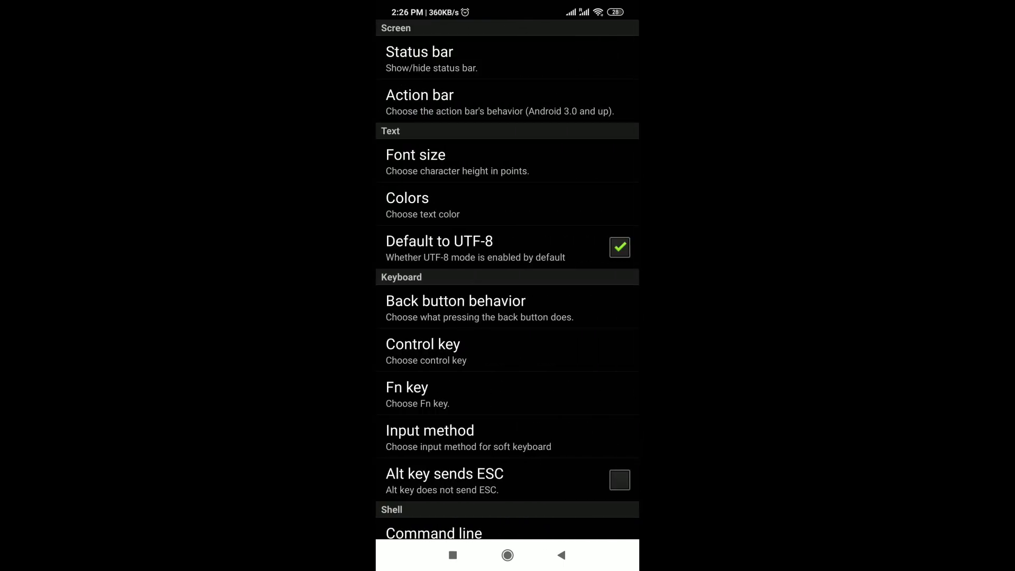
pyautogui.click(560, 556)
pyautogui.click(561, 555)
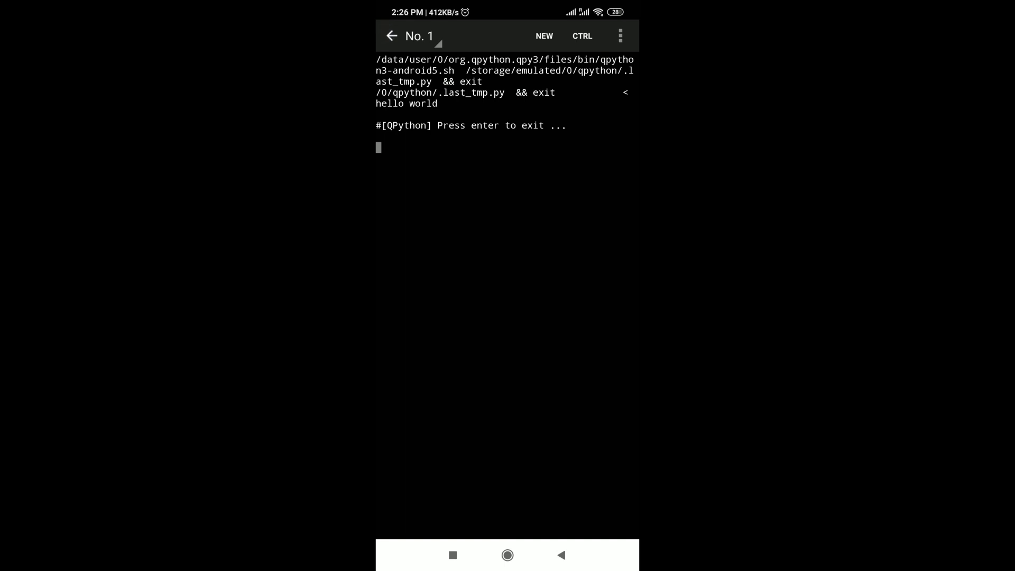
# Step: Leave the run's console without keeping it in the background, returning to test.py
pyautogui.click(561, 555)
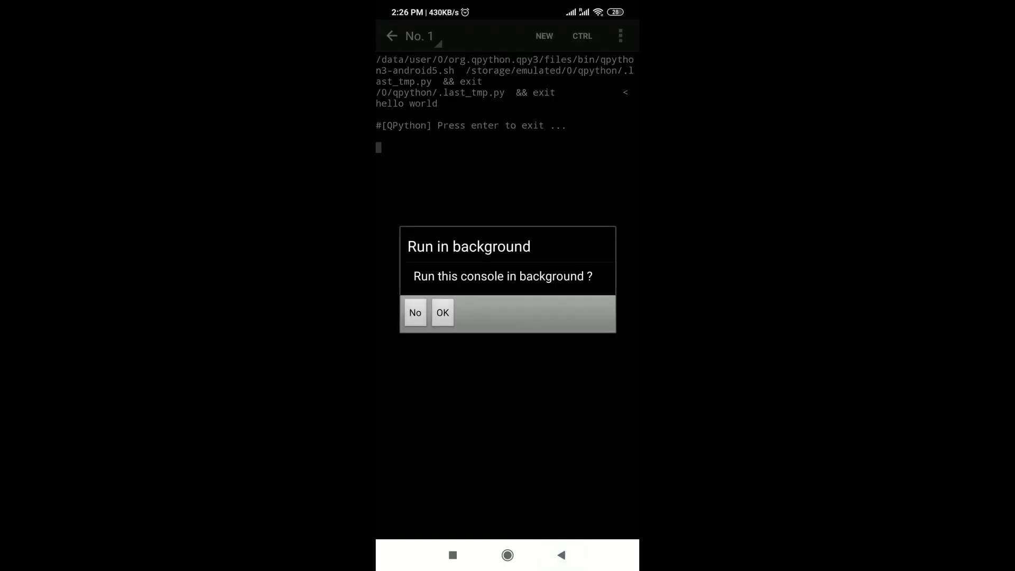
pyautogui.click(443, 313)
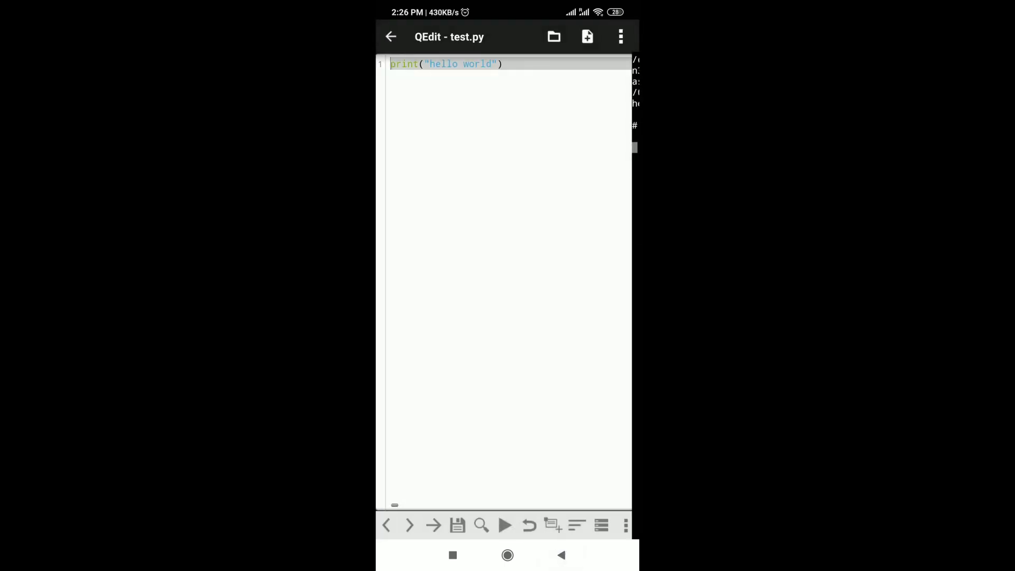
# Step: Close test.py and the editor to land on the QPython 3L home screen
pyautogui.click(561, 555)
pyautogui.click(393, 37)
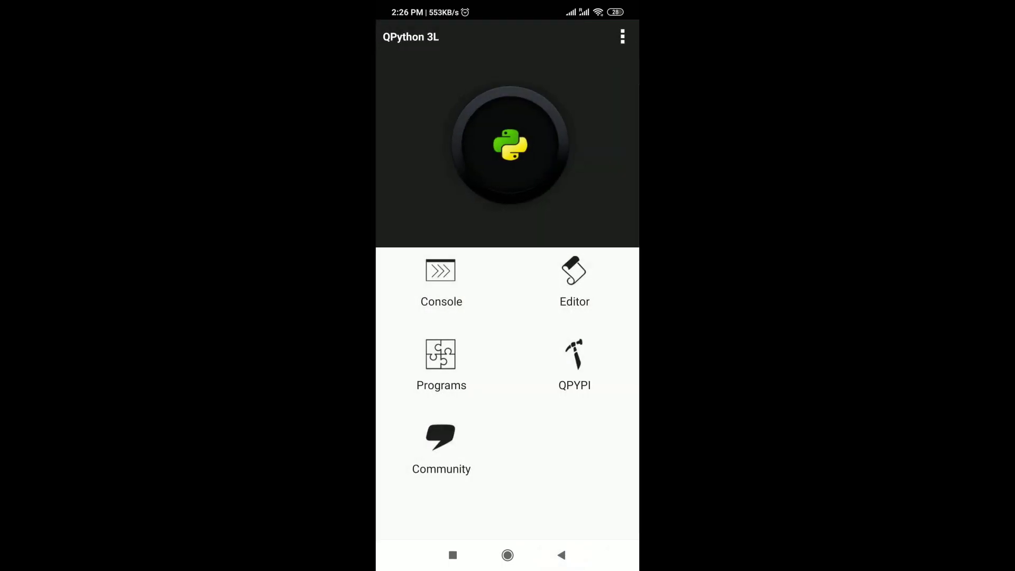